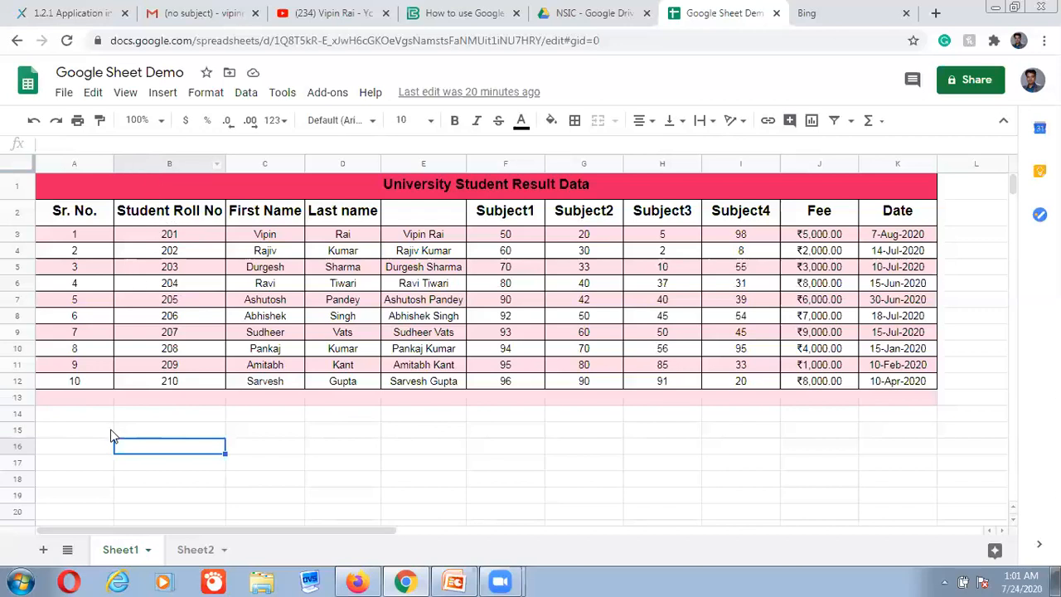
- Count the student roll numbers in cell B13 with the formula =COUNT(B3:B12)
double_click(152, 401)
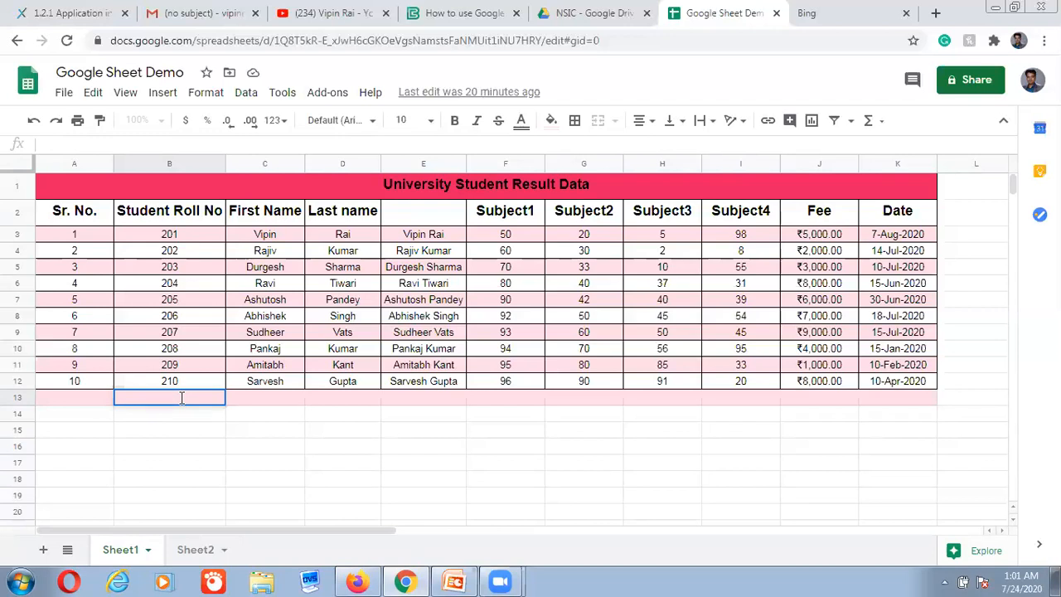
text(=)
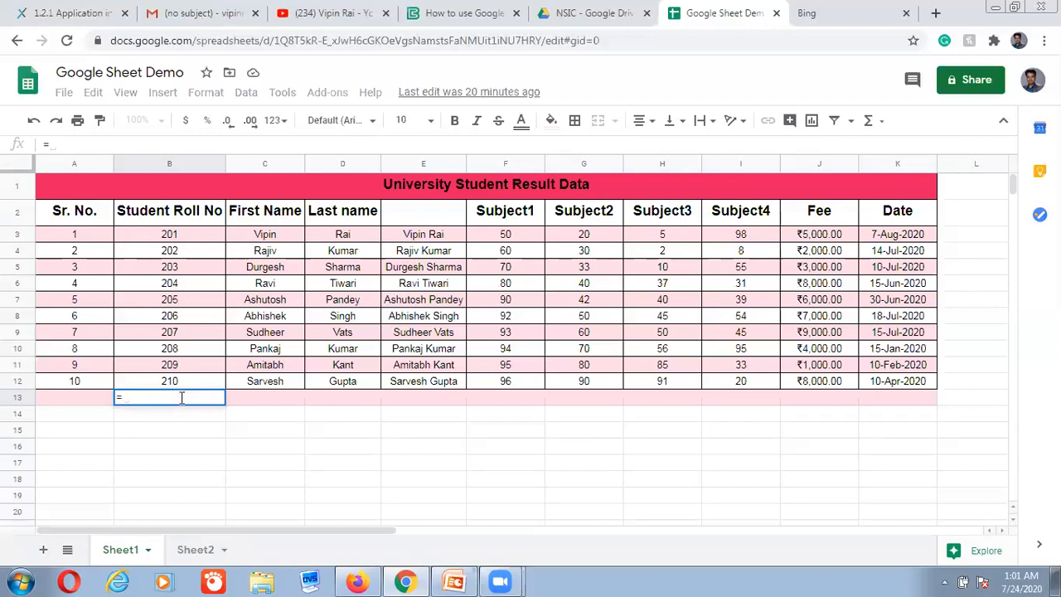
text(cou)
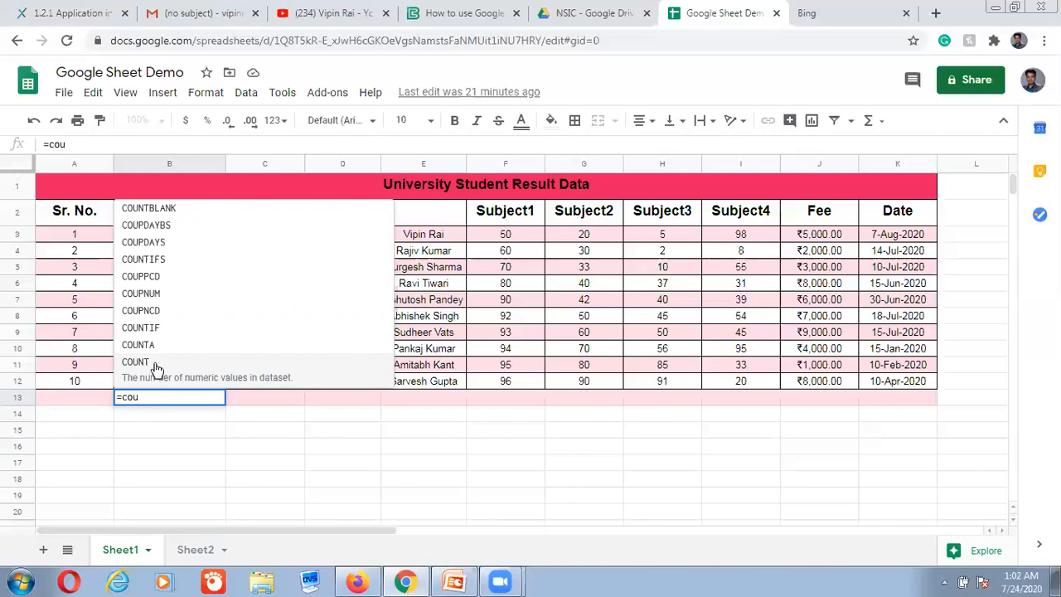
click(155, 366)
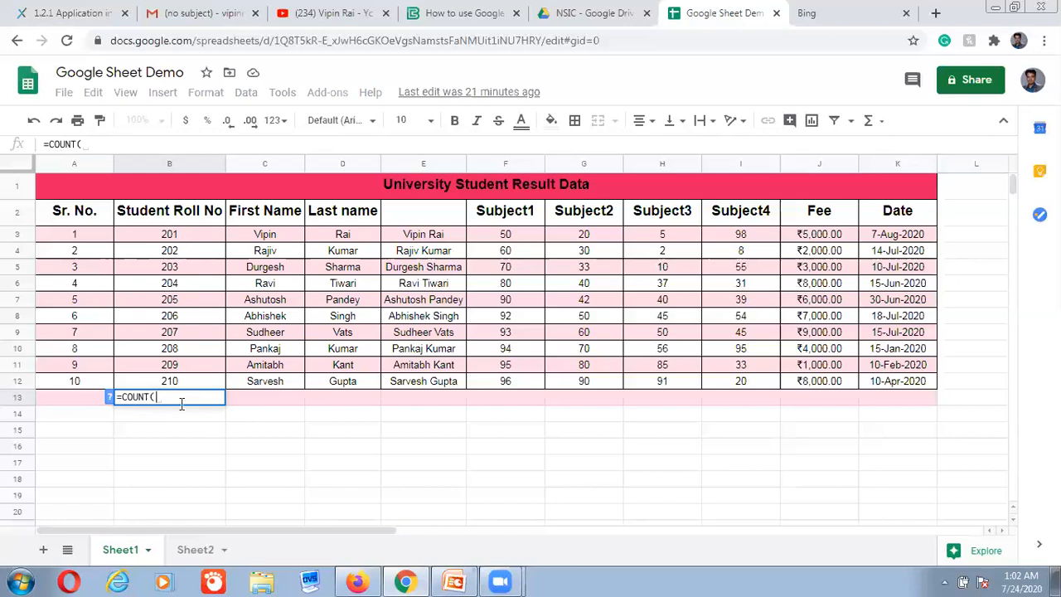
click(186, 233)
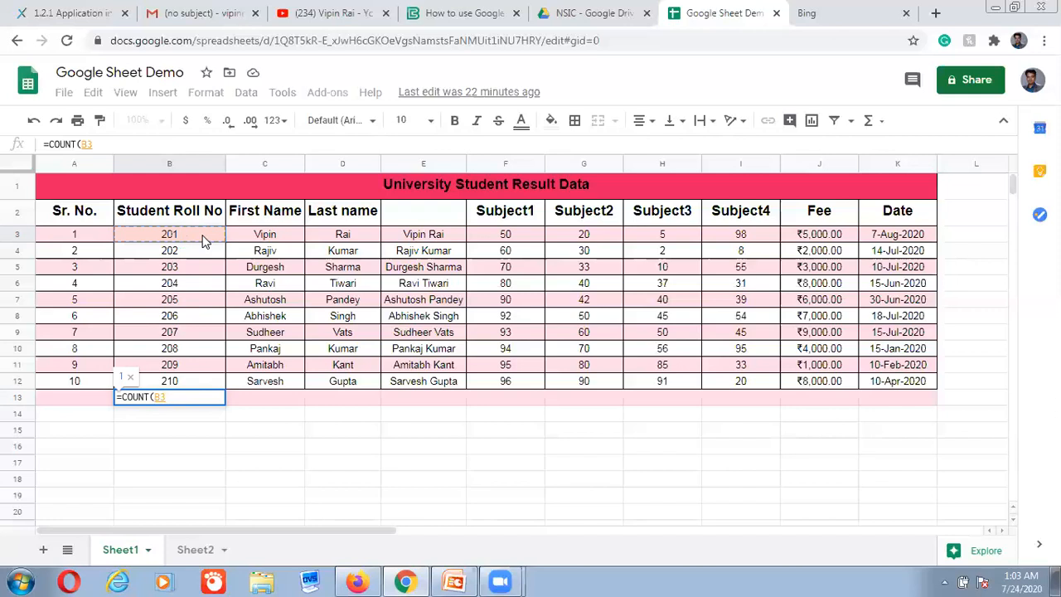
drag(203, 239, 207, 381)
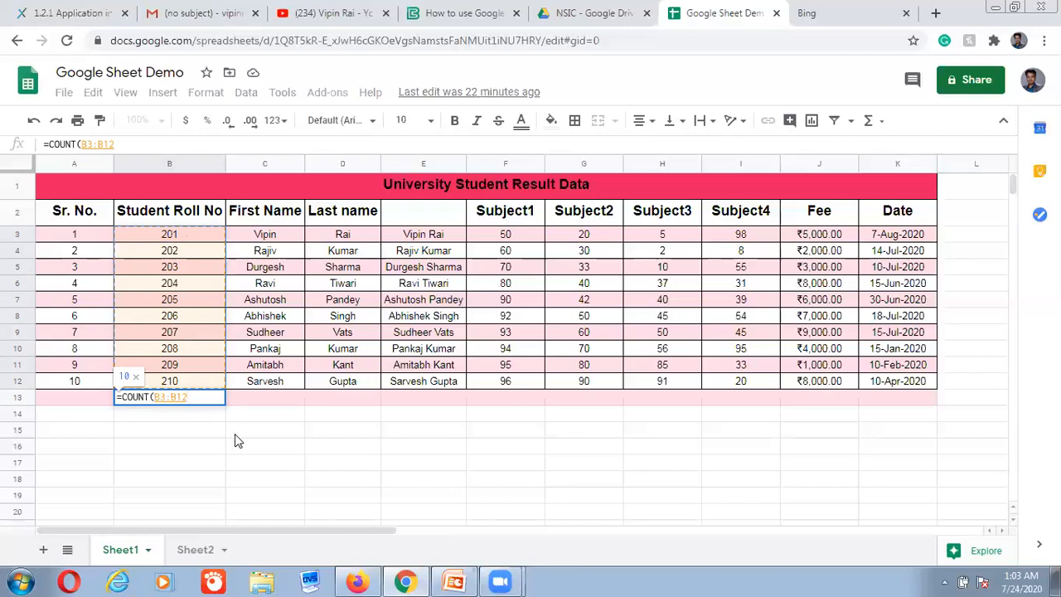
click(156, 399)
text())
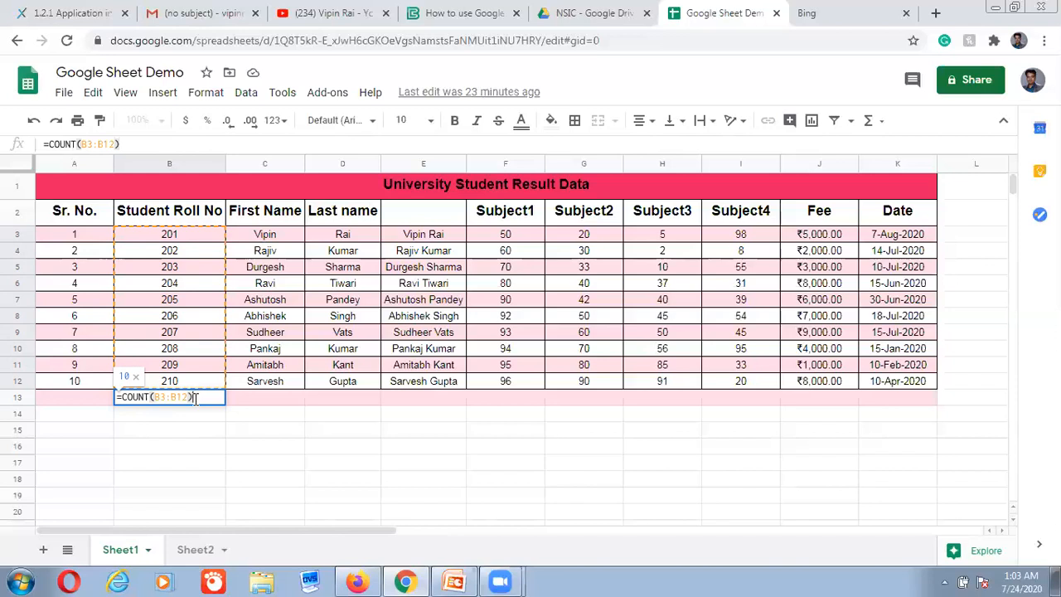
key(Return)
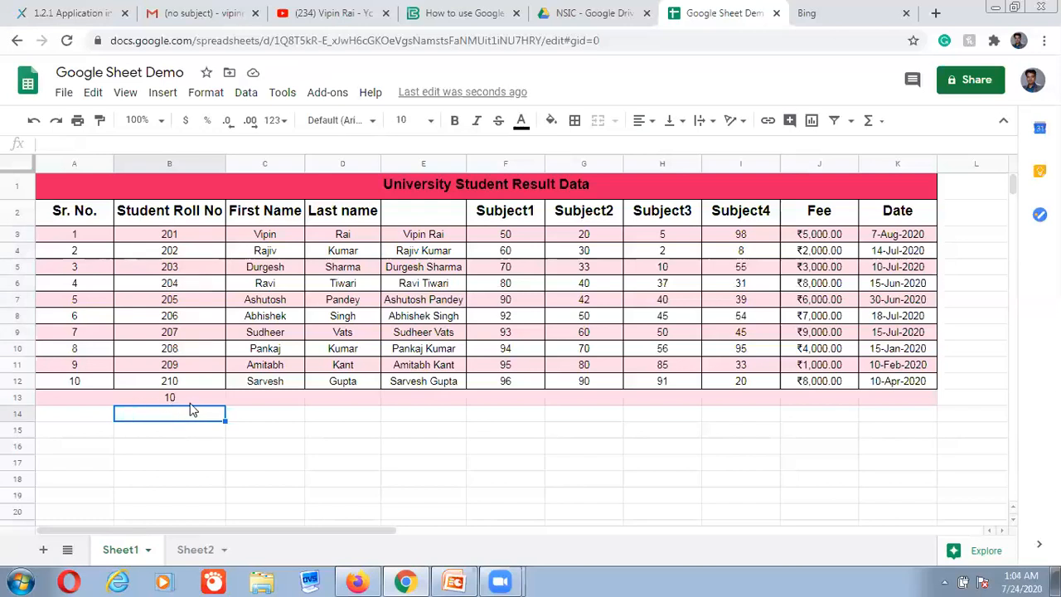
click(197, 398)
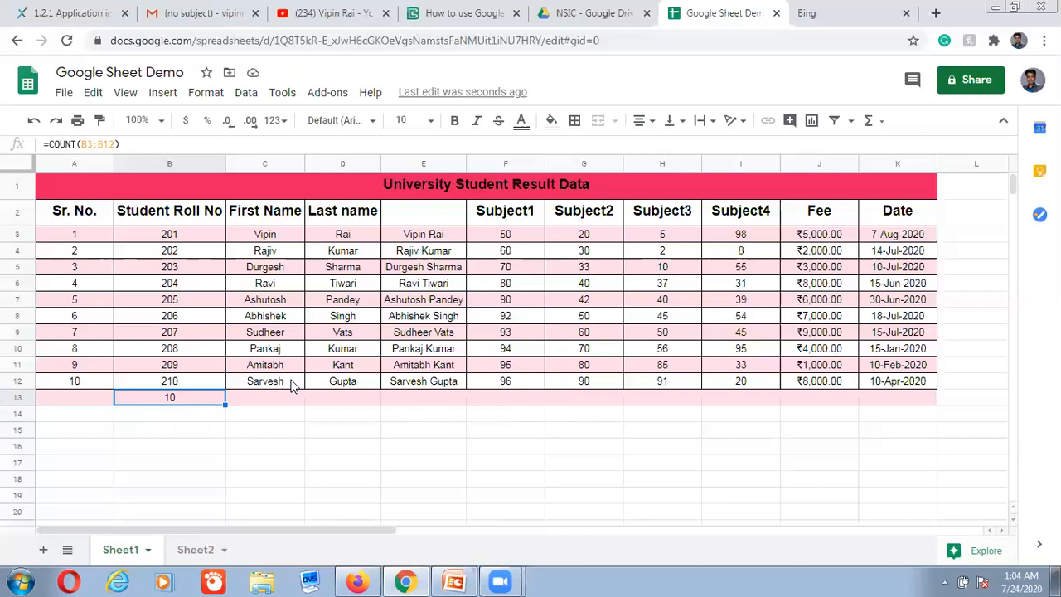
- Count the First Name entries in cell C13 with the formula =COUNTA(C3:C12)
click(291, 384)
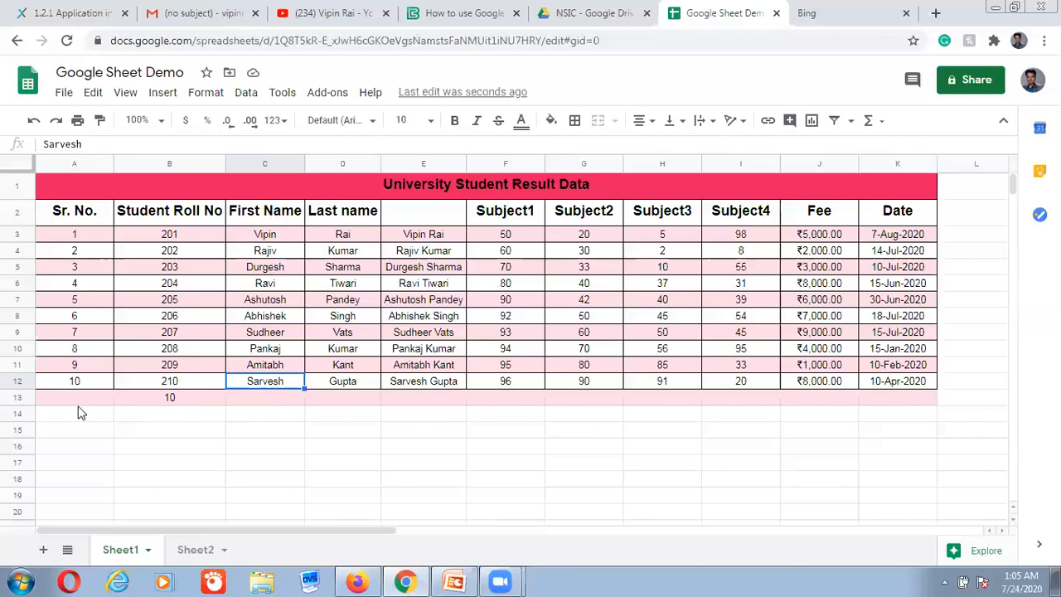
click(266, 399)
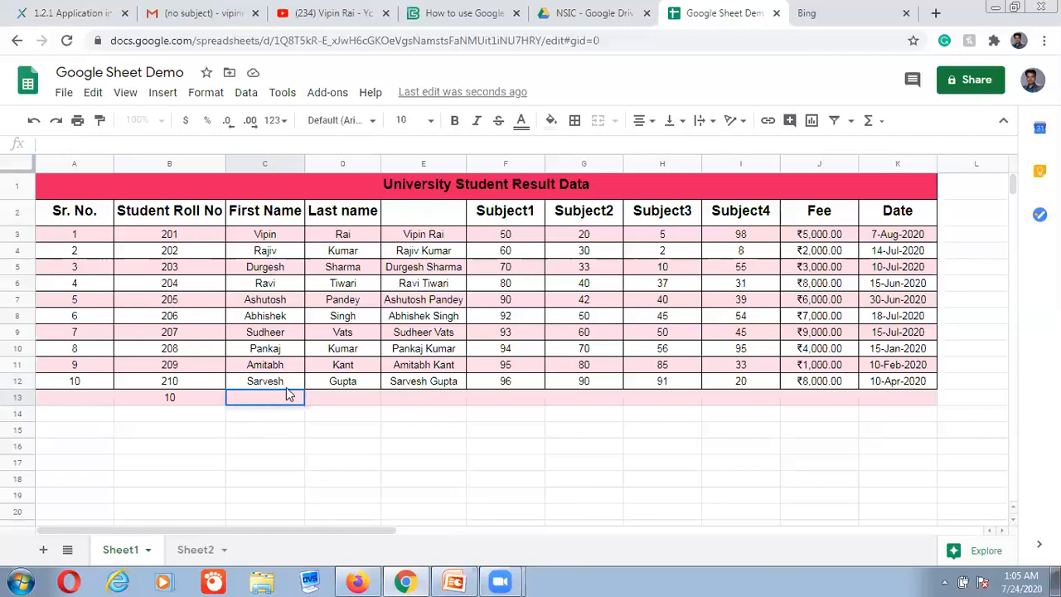
text(=)
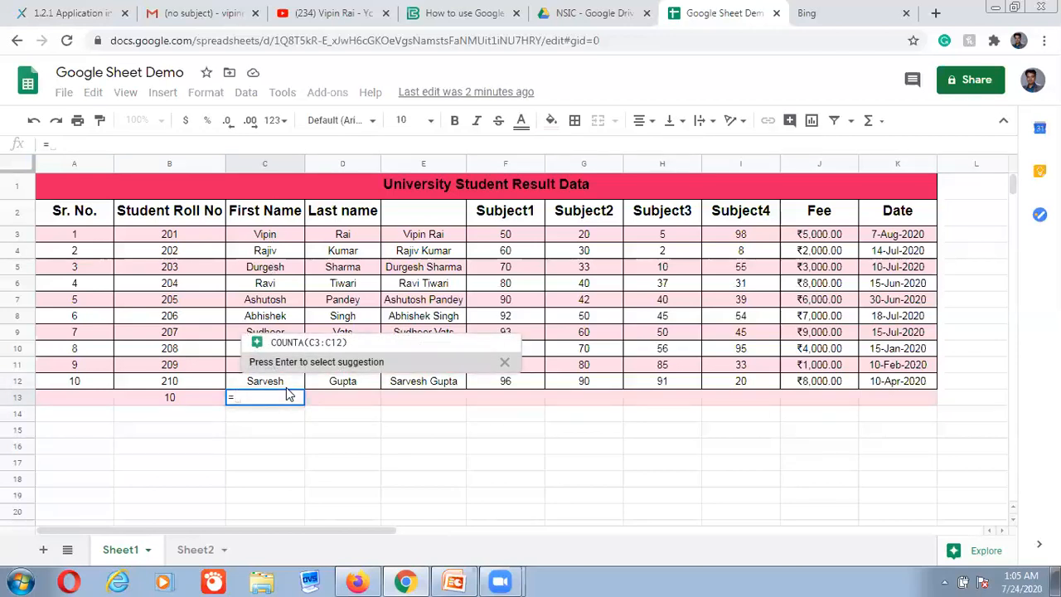
text(coun)
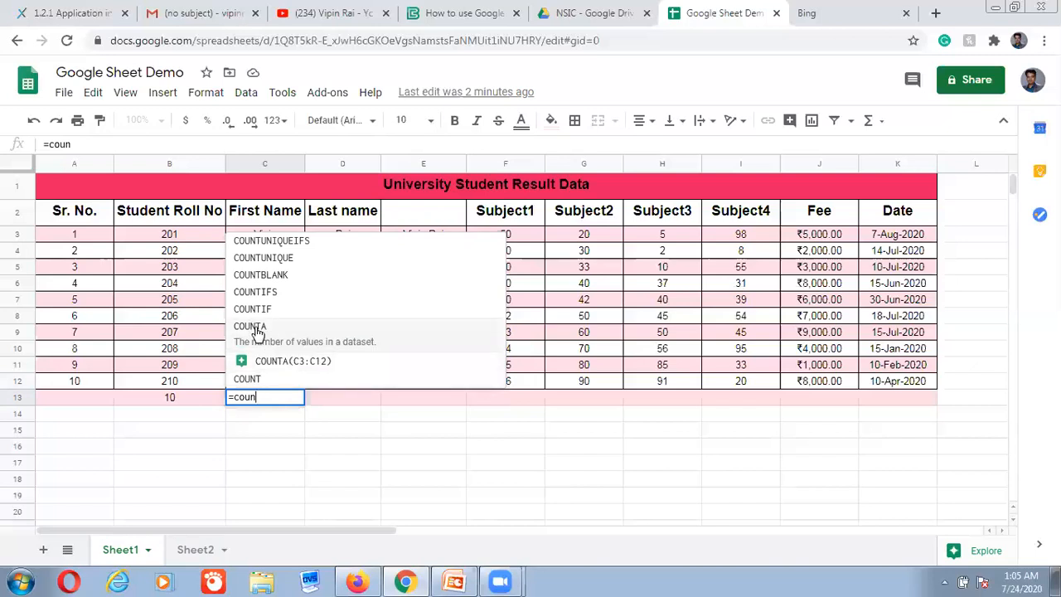
click(249, 327)
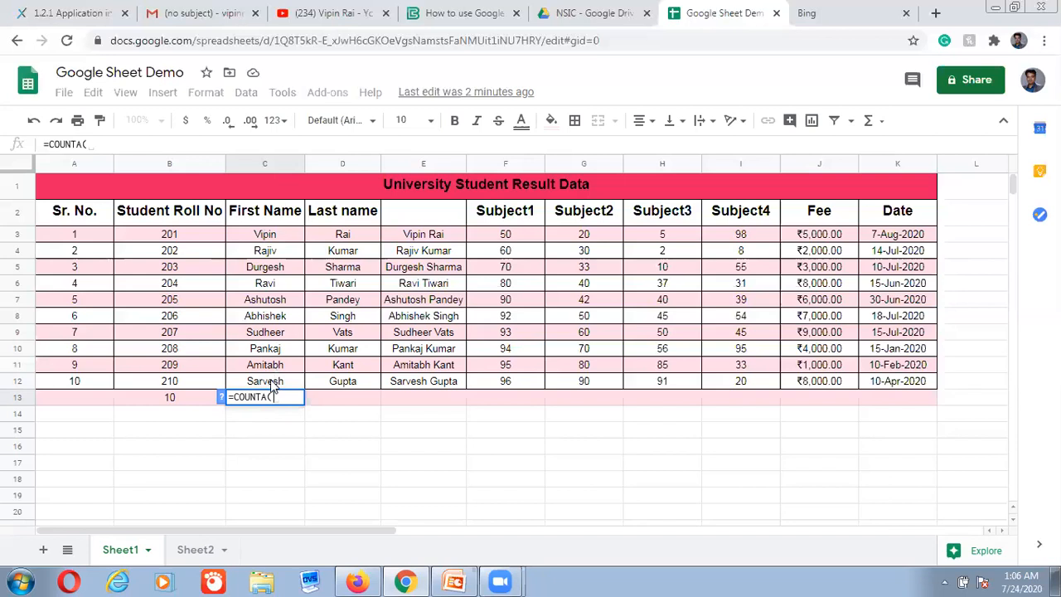
click(283, 238)
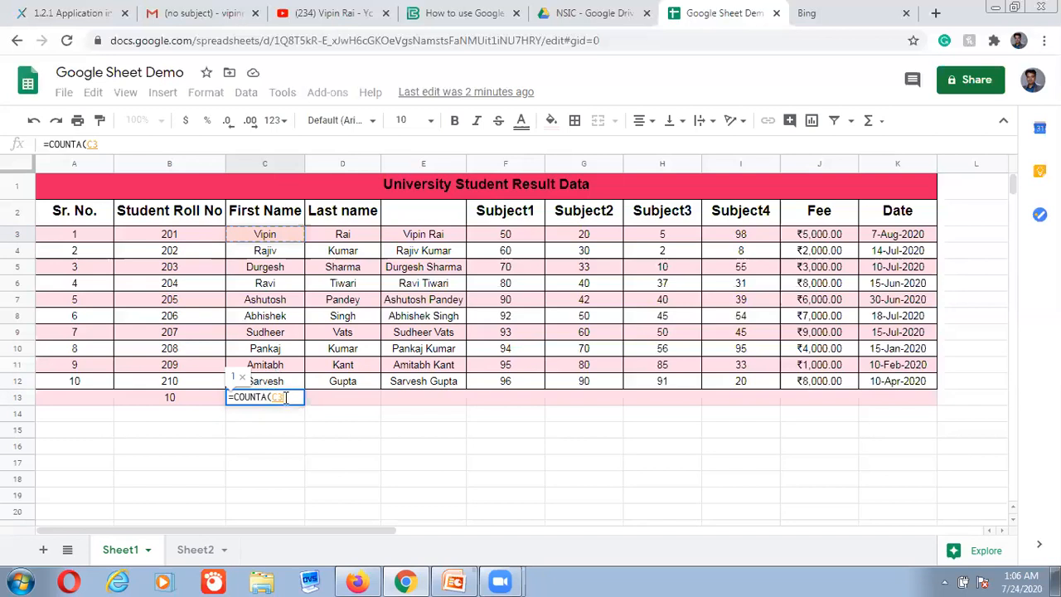
drag(291, 238, 295, 382)
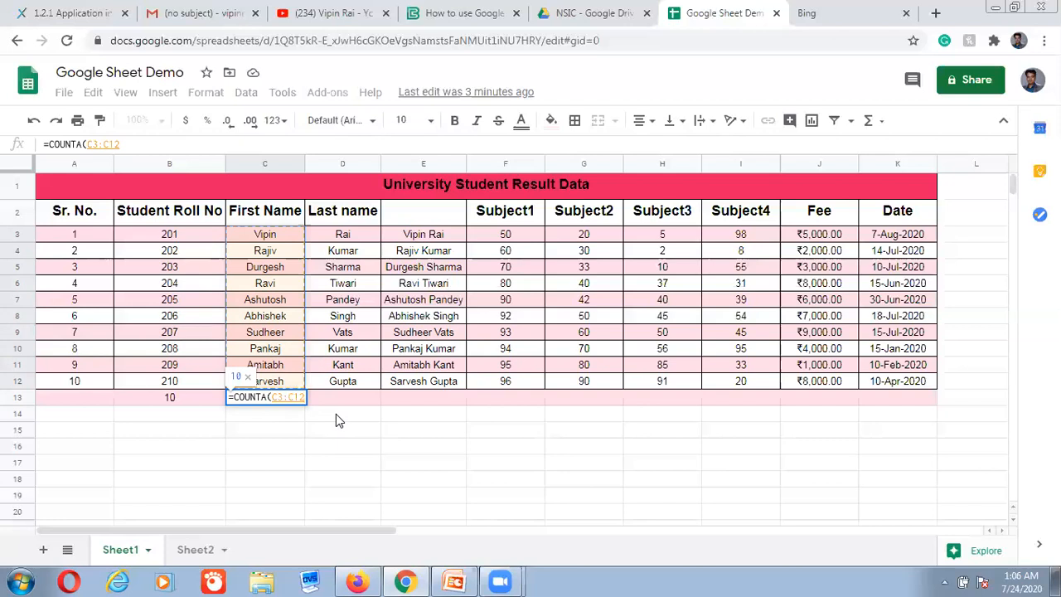
text())
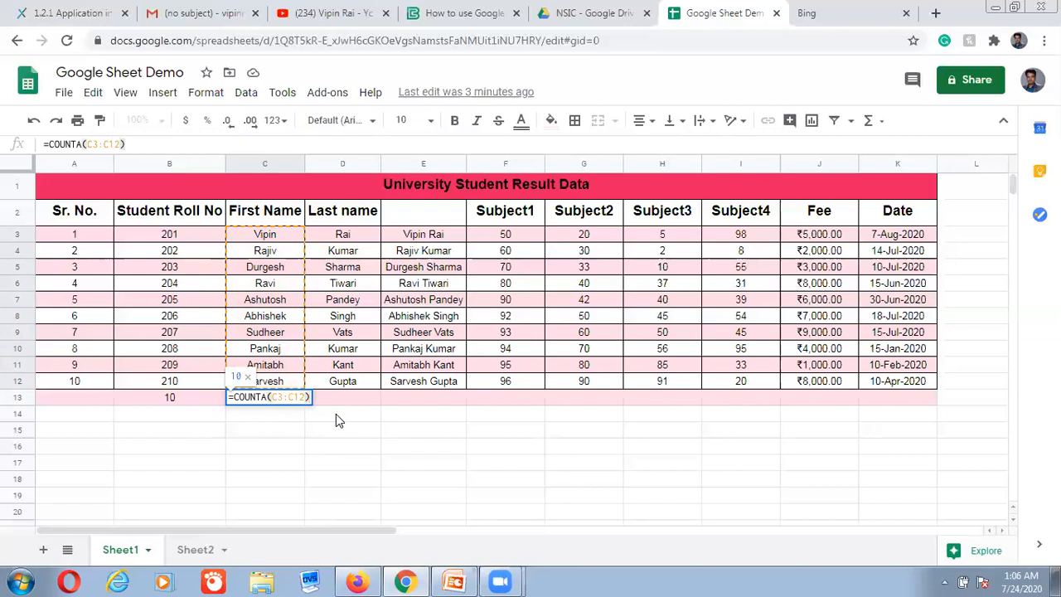
key(Return)
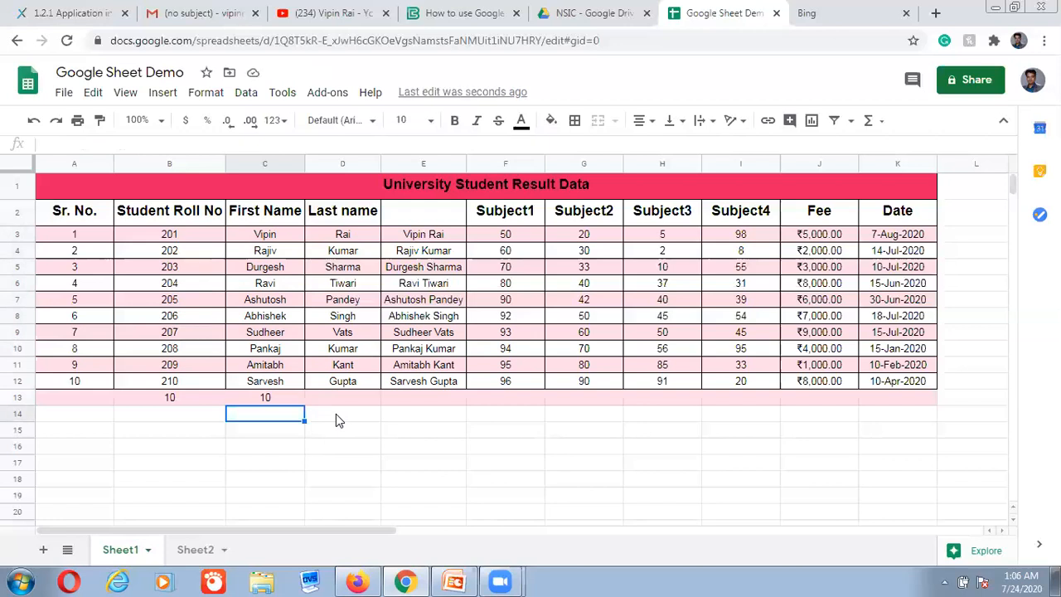
click(245, 401)
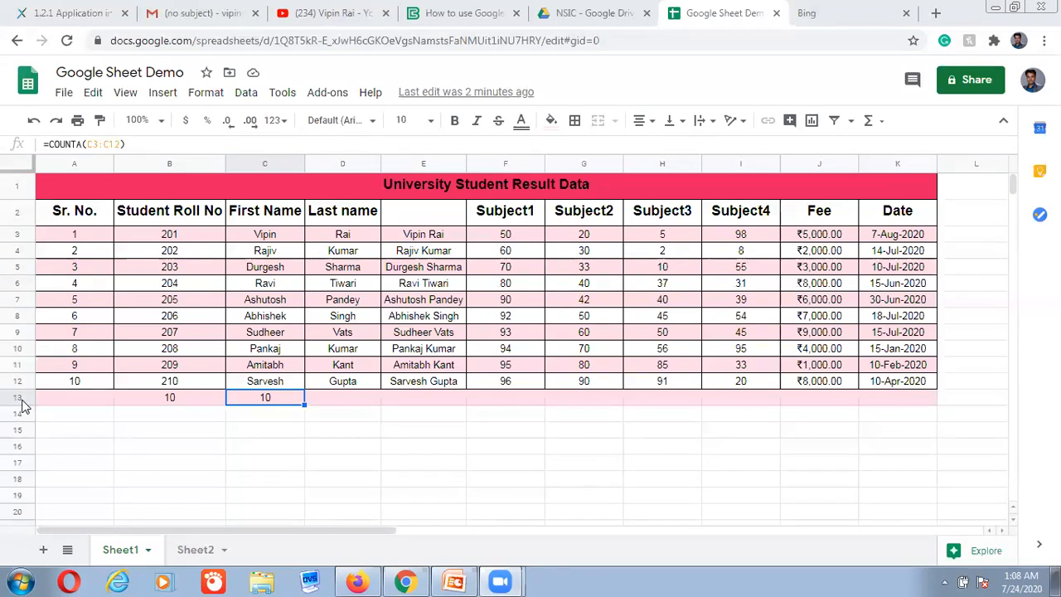
- Total the Fee column in cell J13 with the formula =SUM(J3:J12)
click(818, 401)
double_click(818, 401)
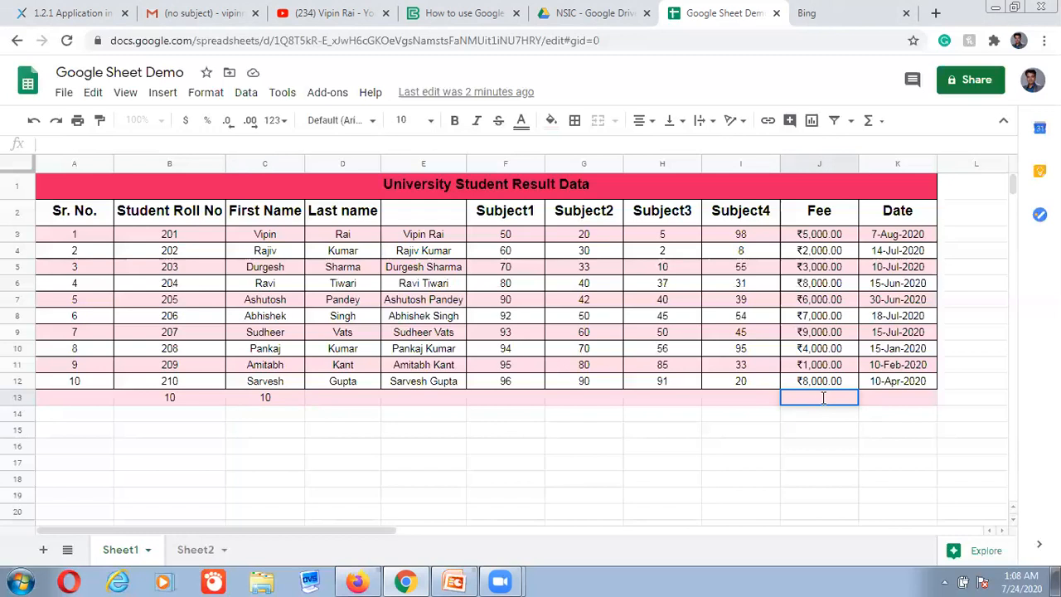
text(=)
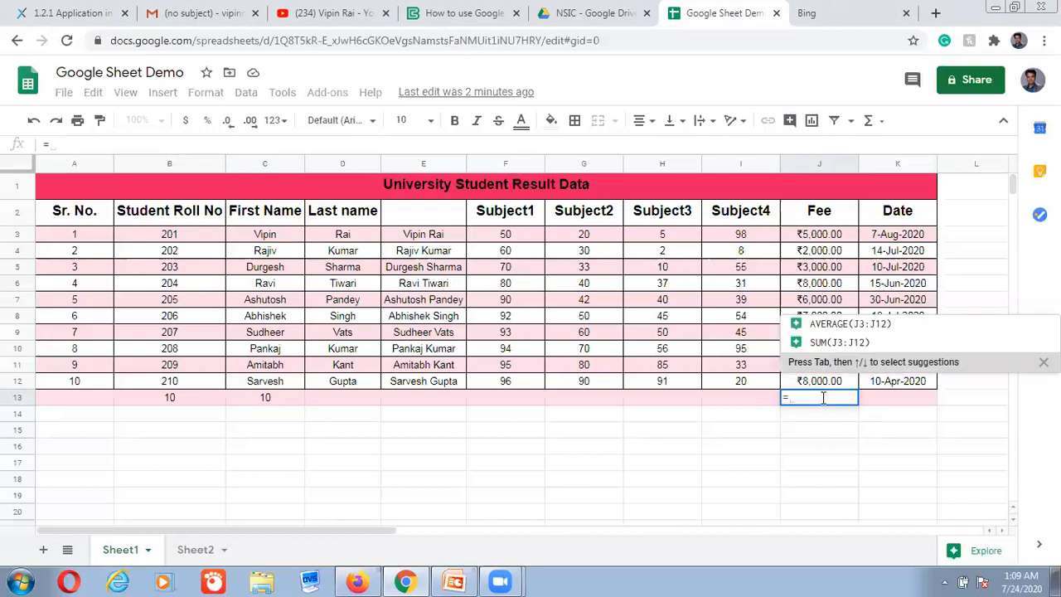
text(sum)
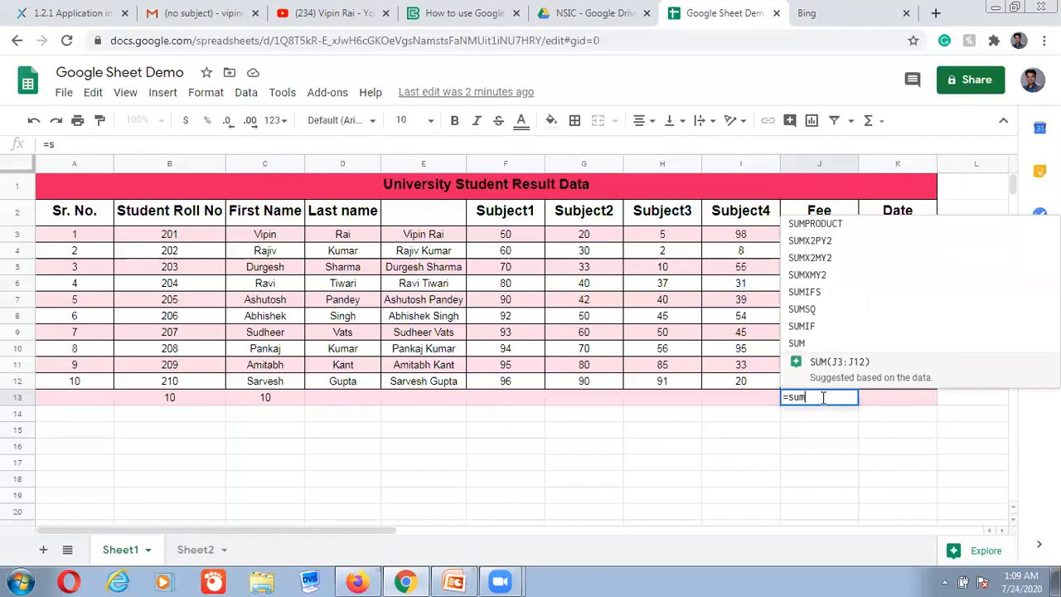
click(796, 345)
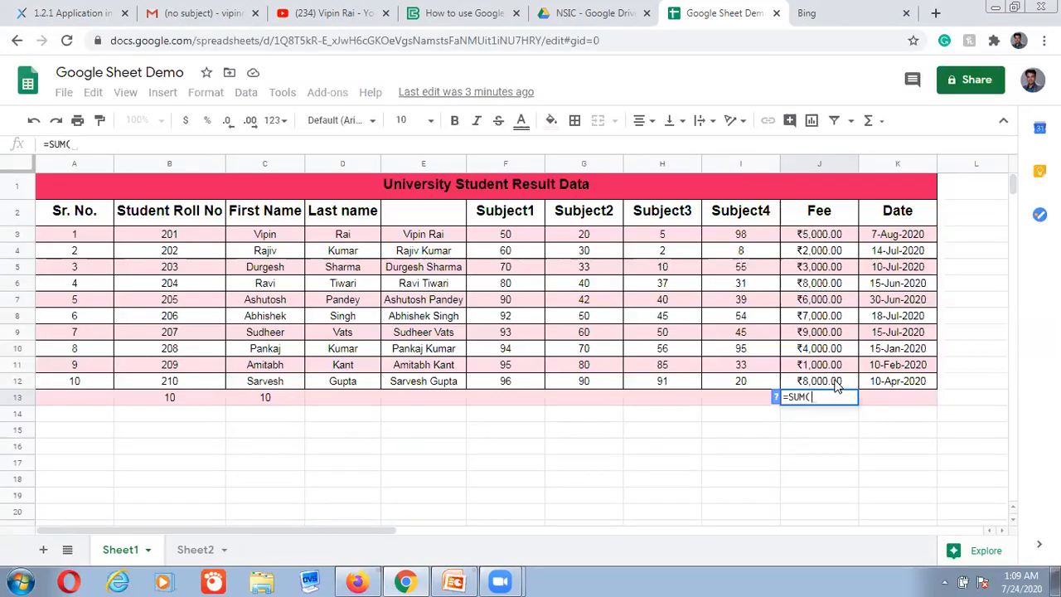
click(833, 237)
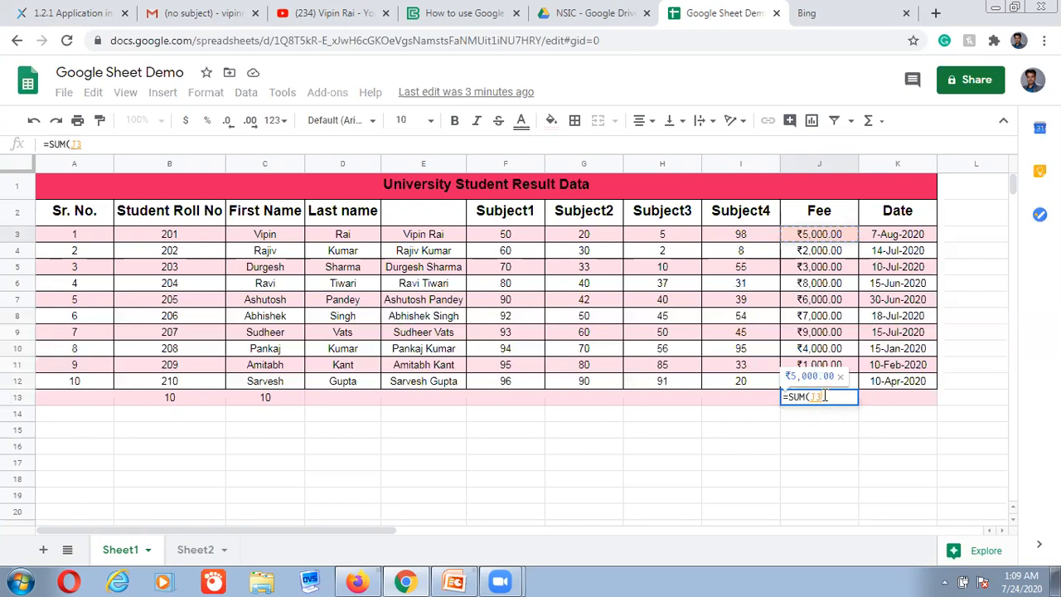
drag(846, 236, 847, 381)
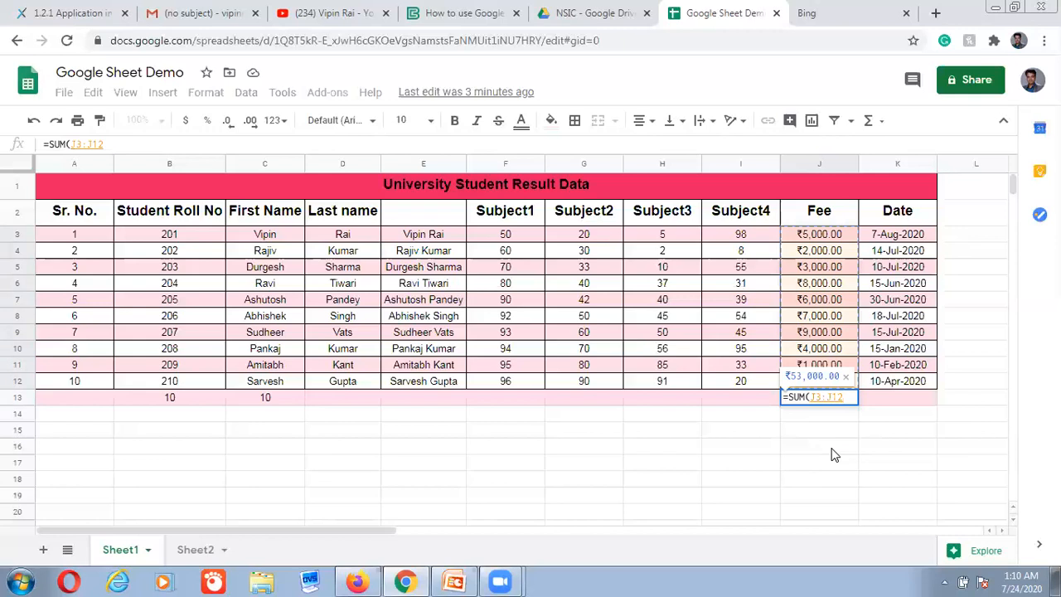
text())
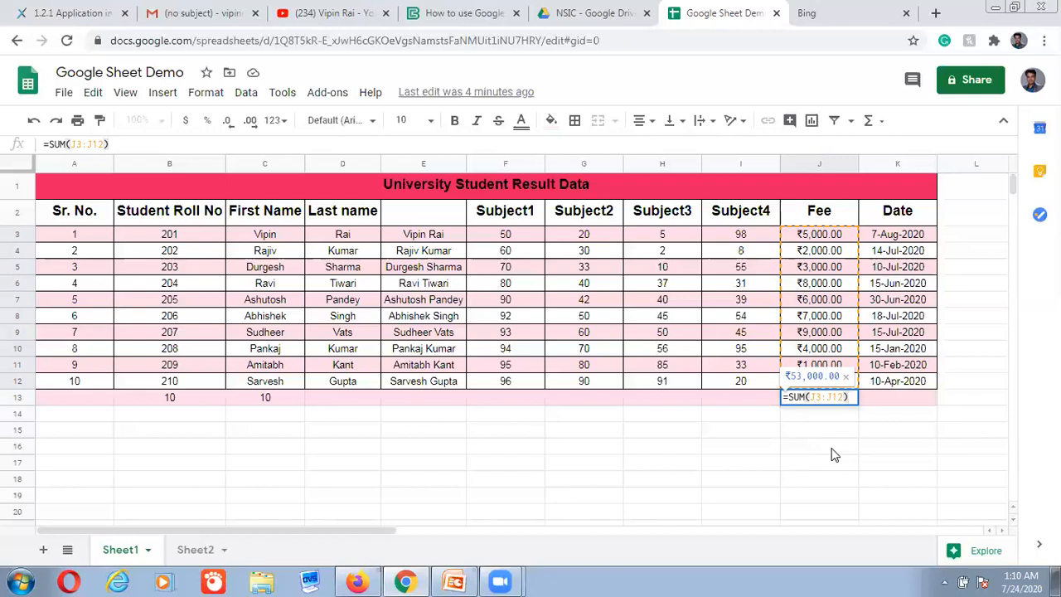
key(Return)
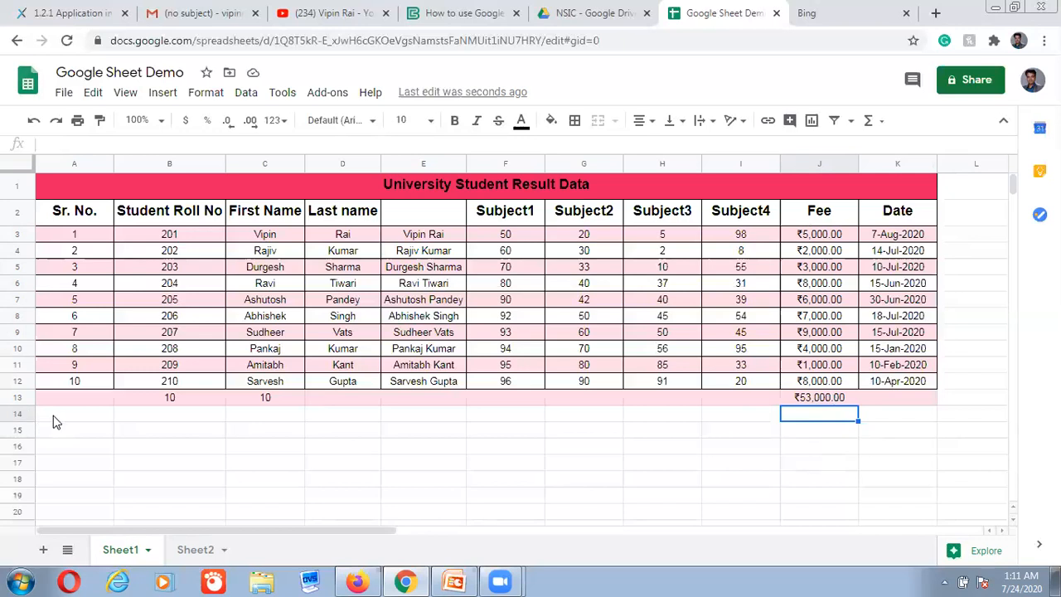
- Calculate the average fee in cell J14 with the formula =AVERAGE(J3:J12)
double_click(846, 415)
text(=)
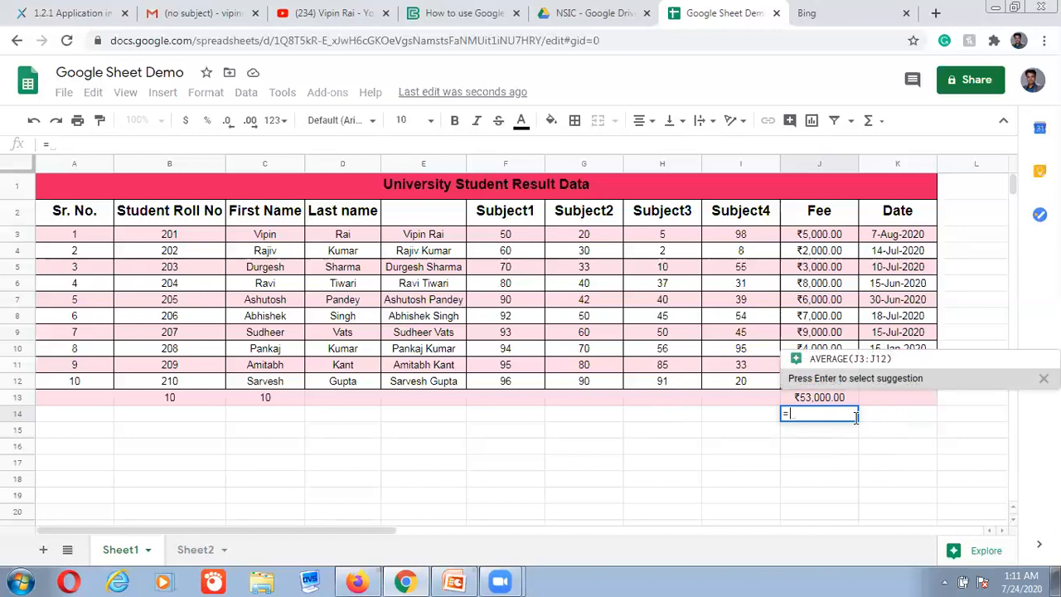
text(ave)
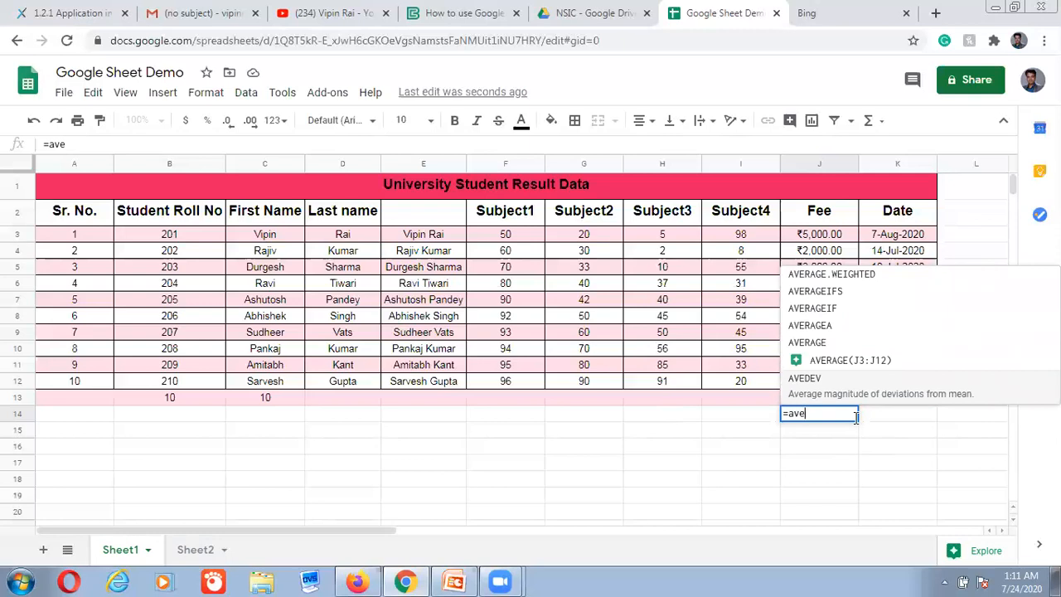
click(806, 343)
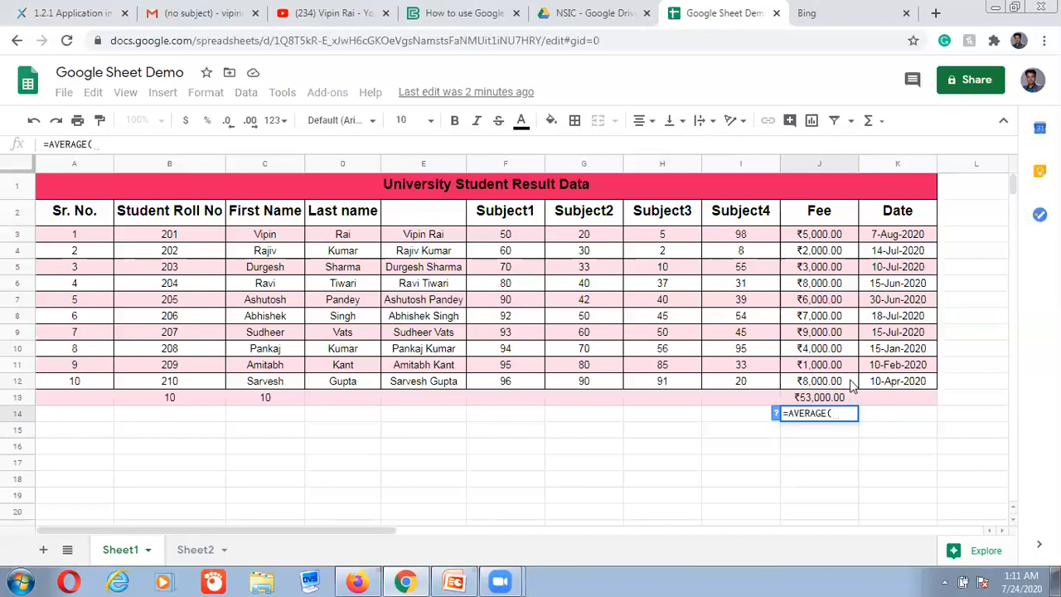
click(821, 238)
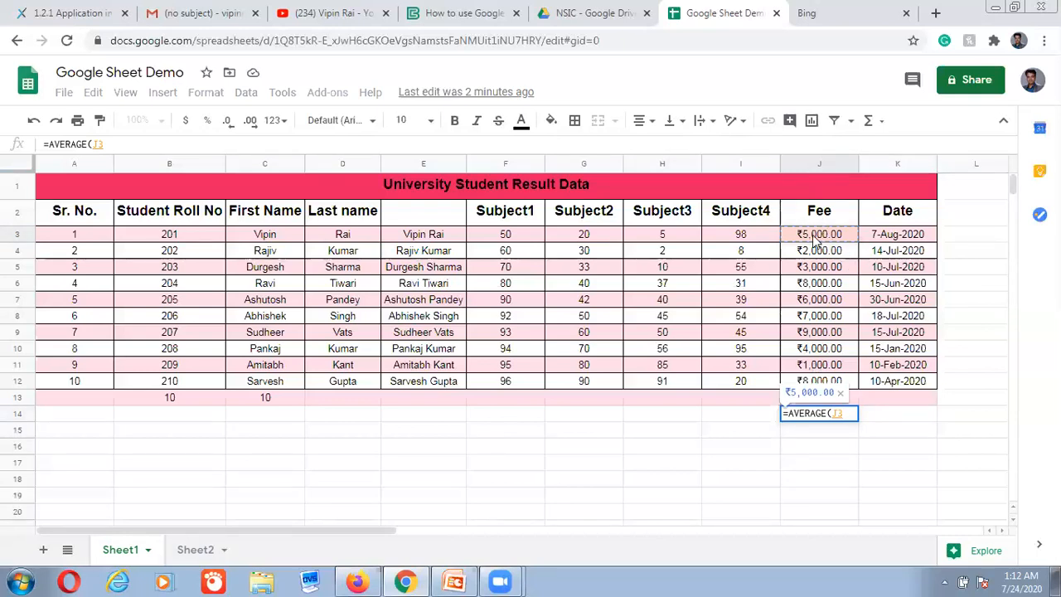
drag(817, 239, 827, 390)
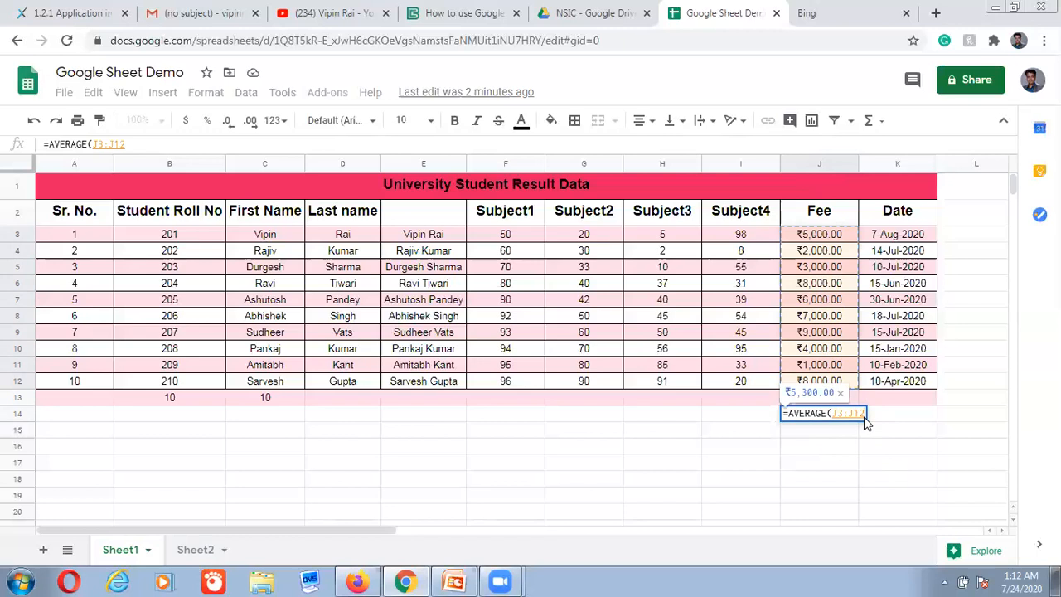
text())
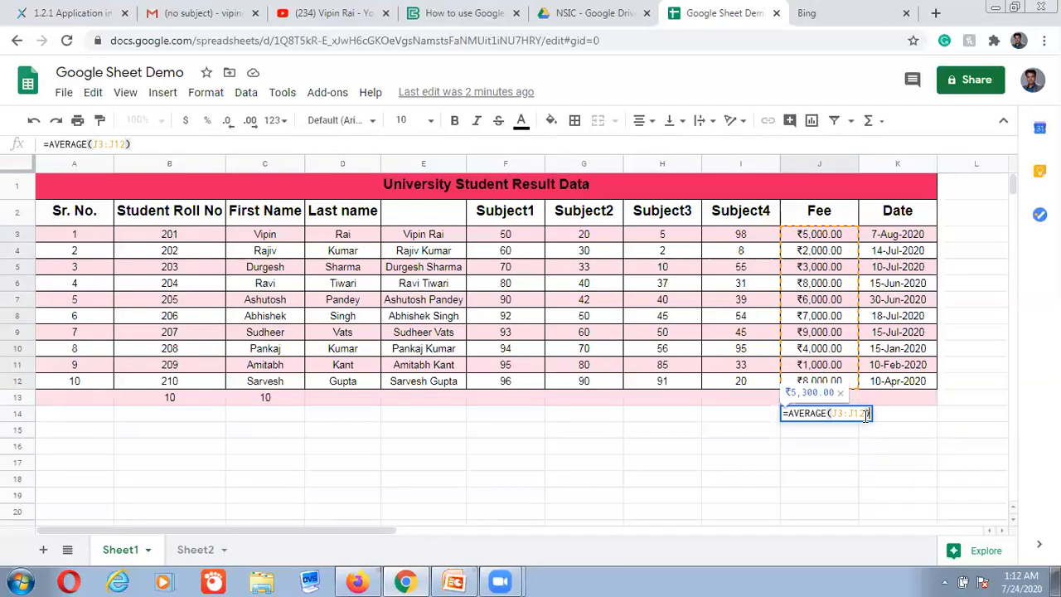
key(Return)
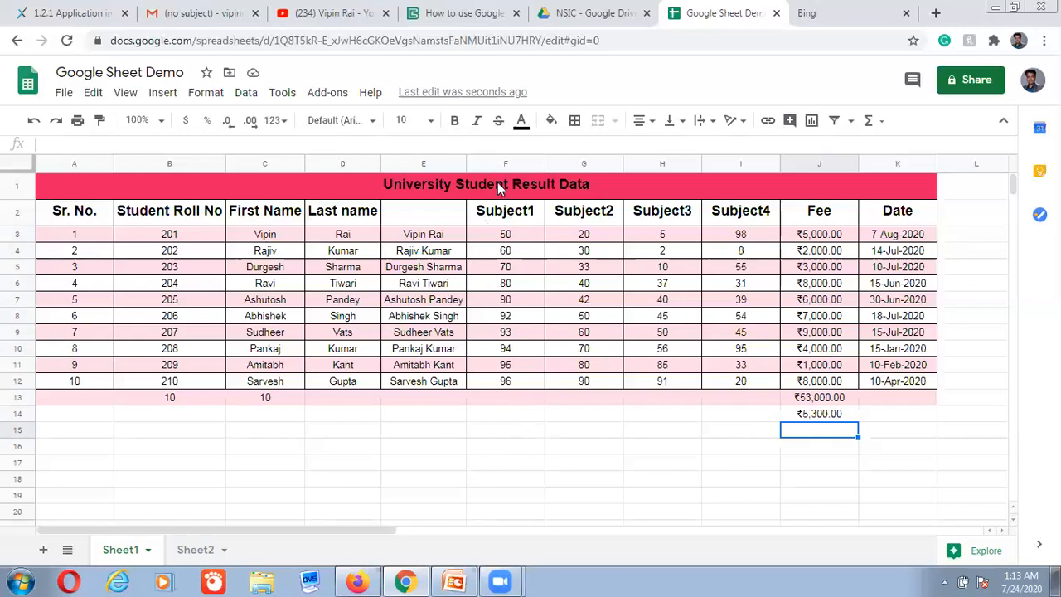
- Calculate the average of the Subject1 marks in cell F13 with the formula =AVERAGE(F3:F12)
double_click(499, 395)
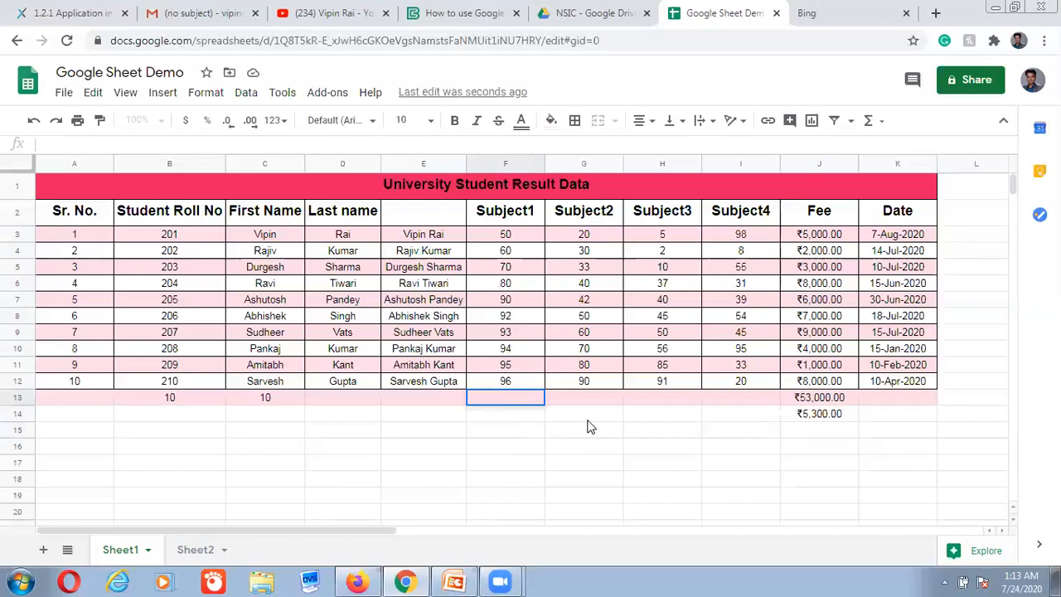
text(=)
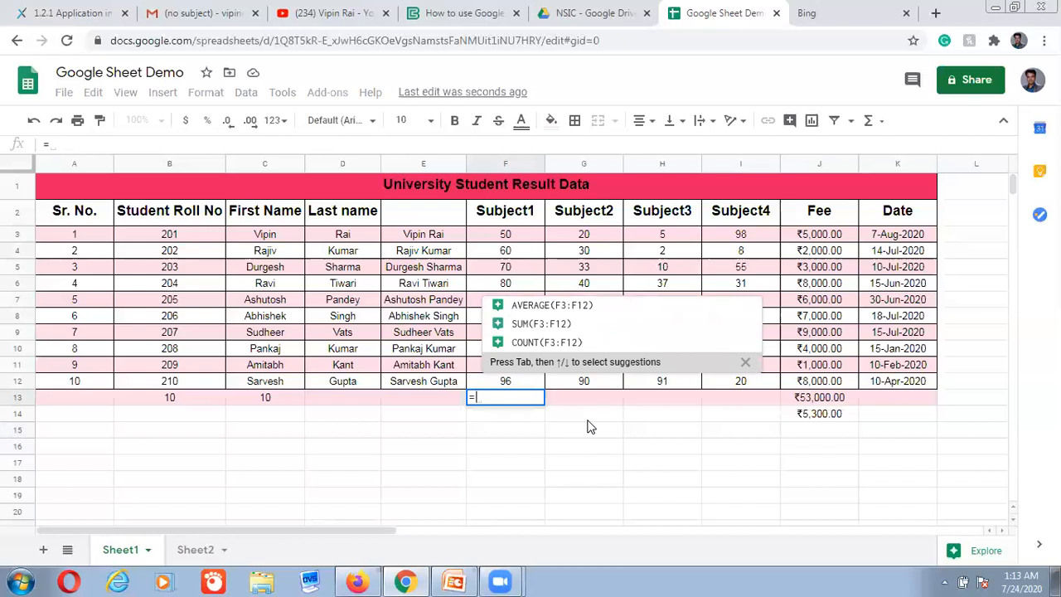
text(ave)
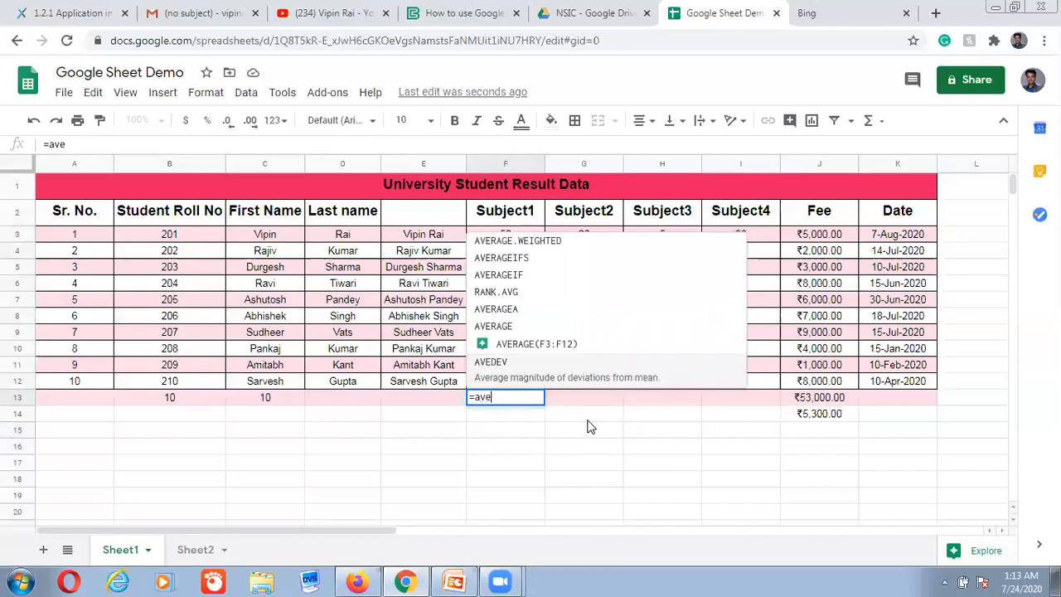
click(493, 328)
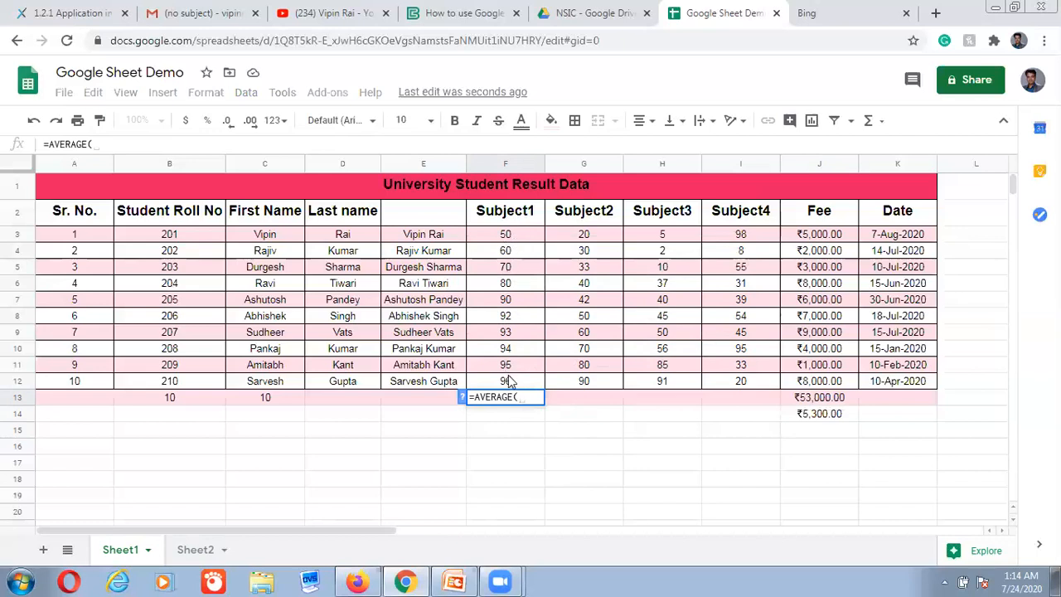
click(523, 240)
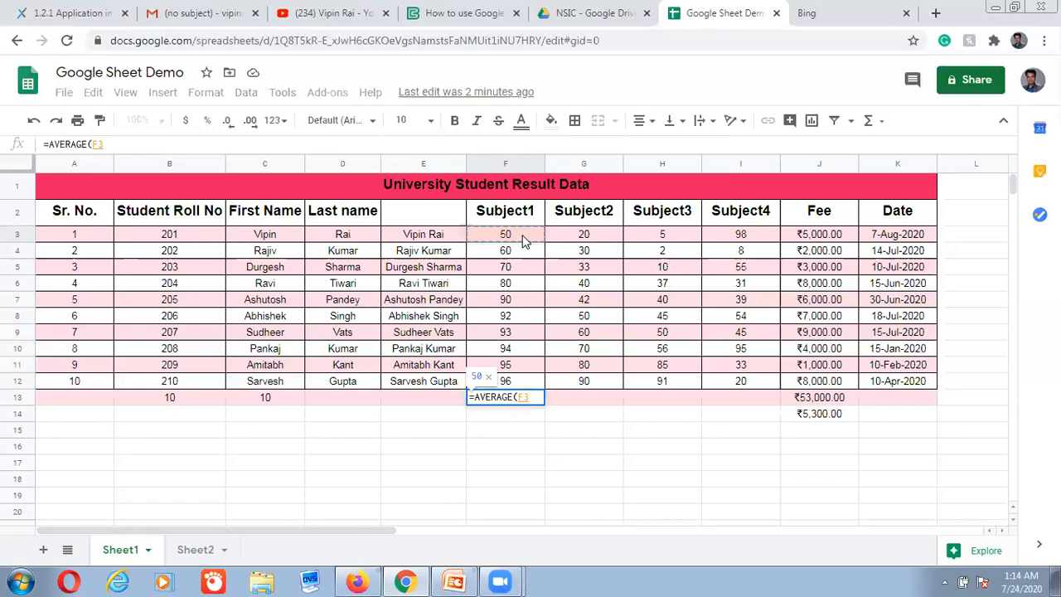
drag(522, 238, 524, 381)
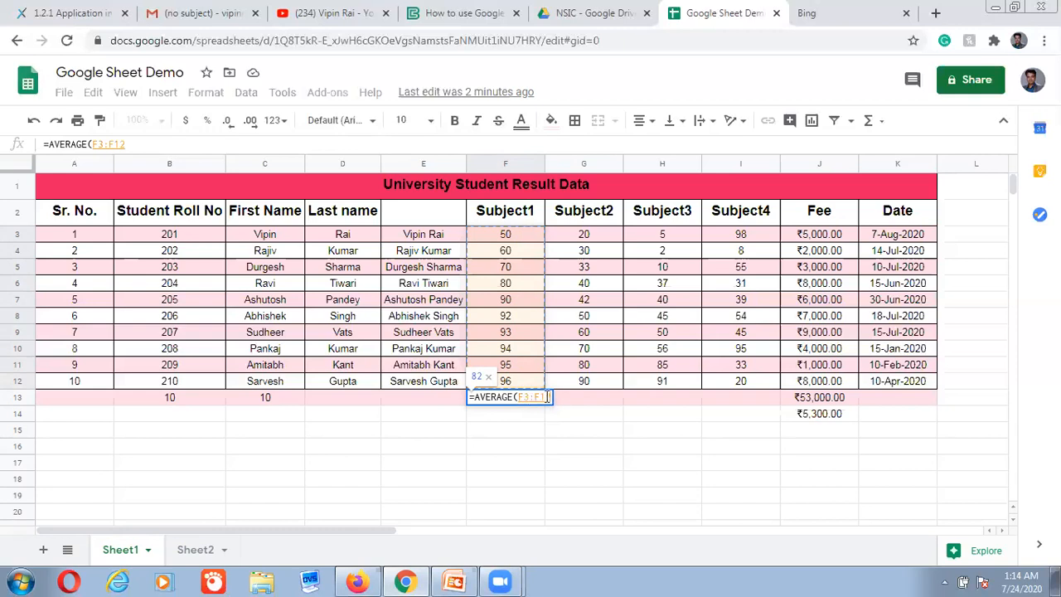
text())
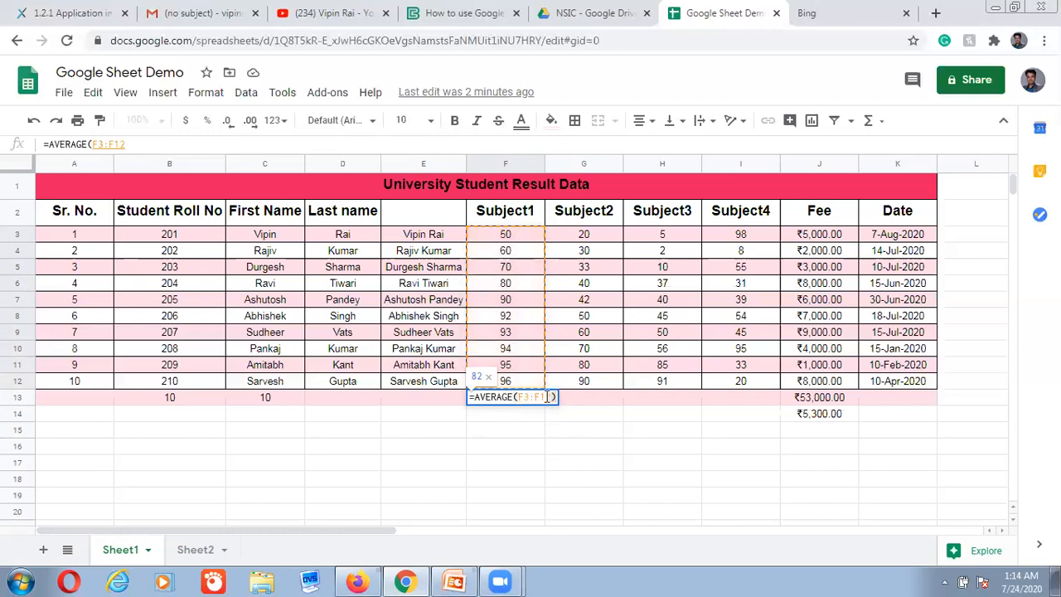
key(Return)
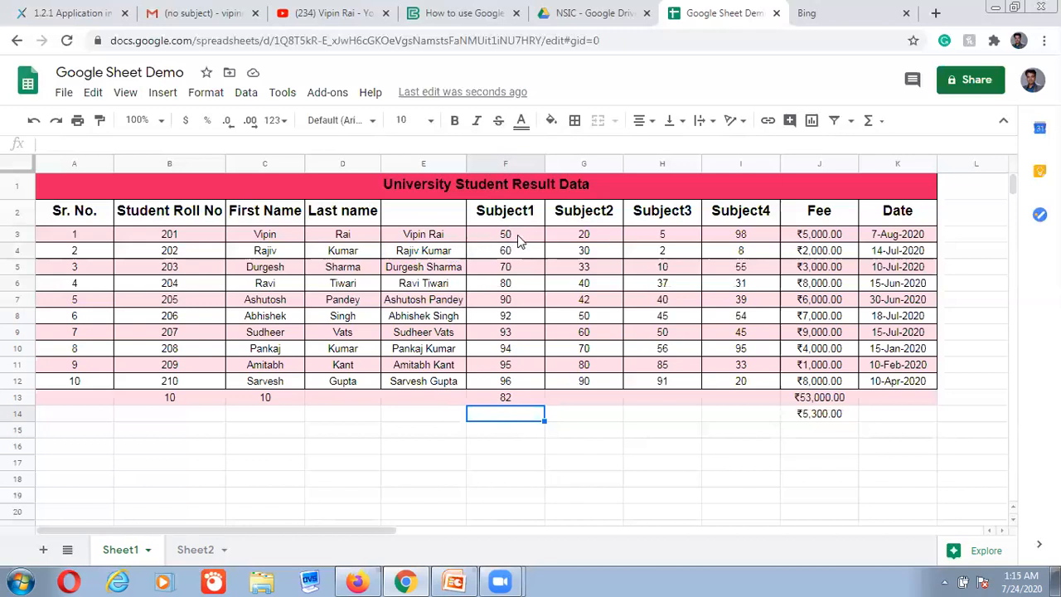
click(531, 399)
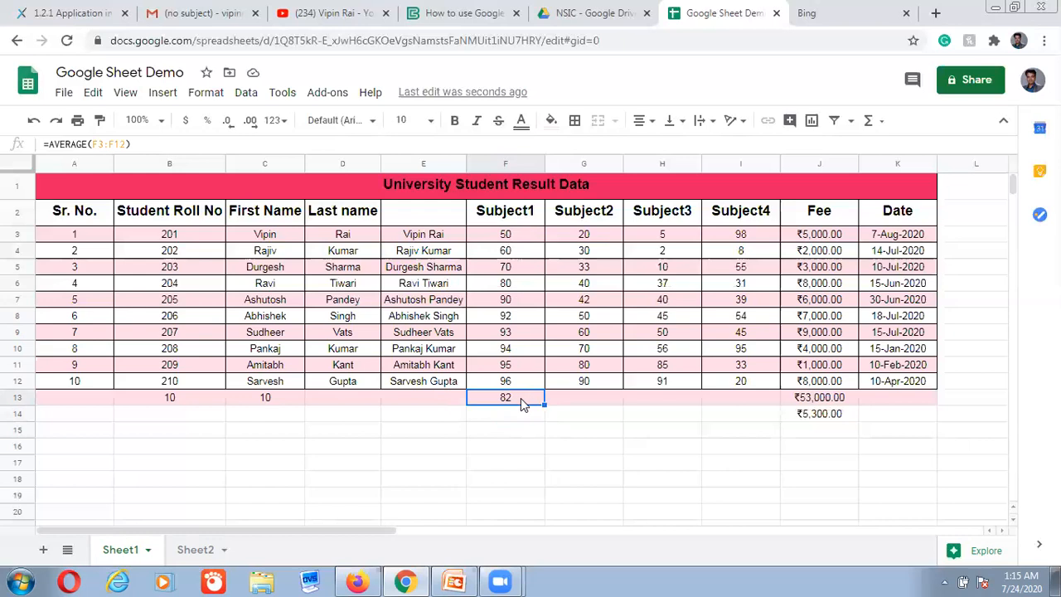